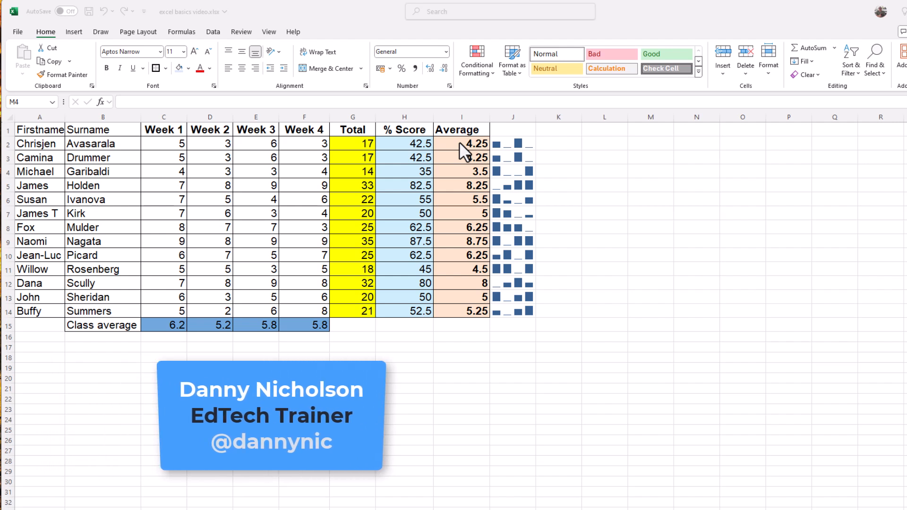
Add a Greater Than 8 highlight rule to the averages in I2:I14 using Green Fill with Dark Green Text.
left_click_drag(459, 141, 467, 306)
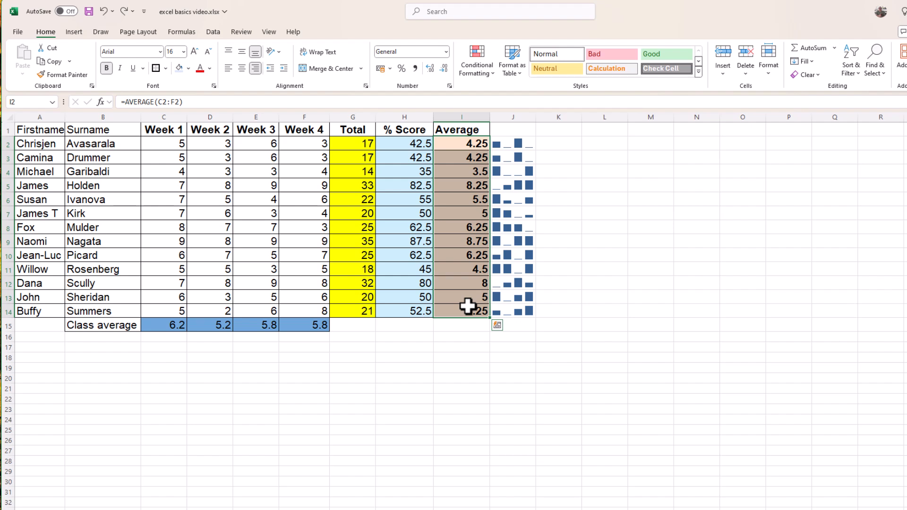
left_click(491, 64)
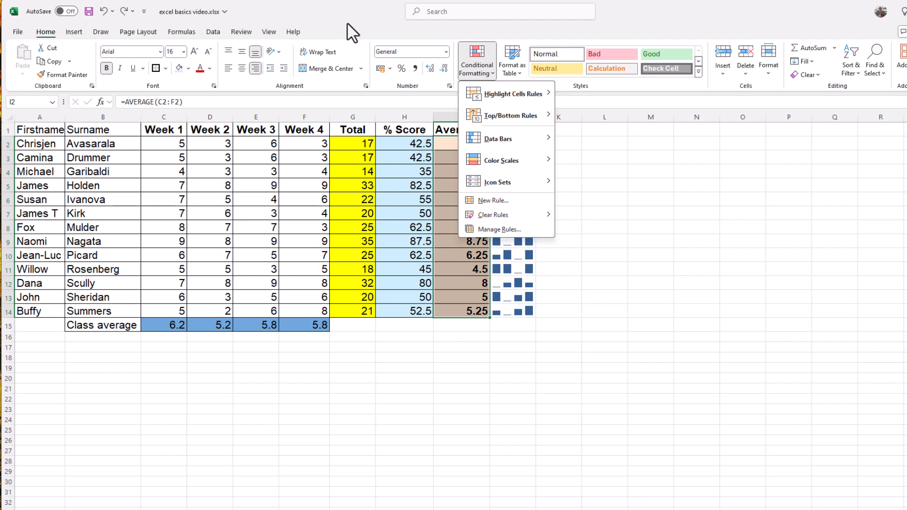
mouse_move(490, 95)
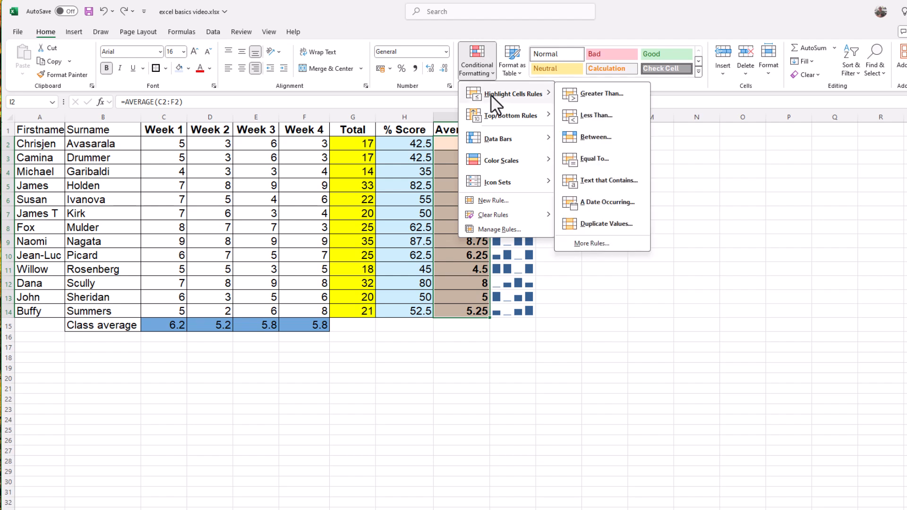
left_click(596, 93)
left_click(670, 260)
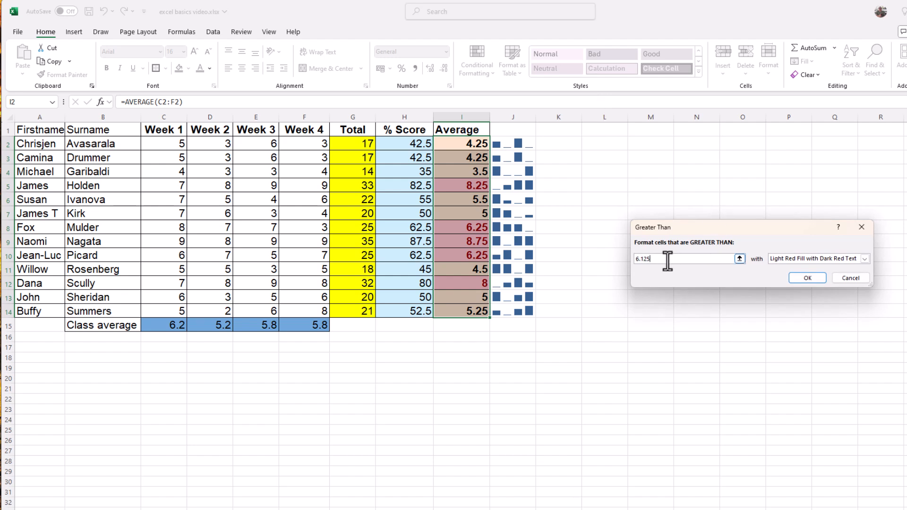
left_click_drag(671, 260, 596, 260)
type("8")
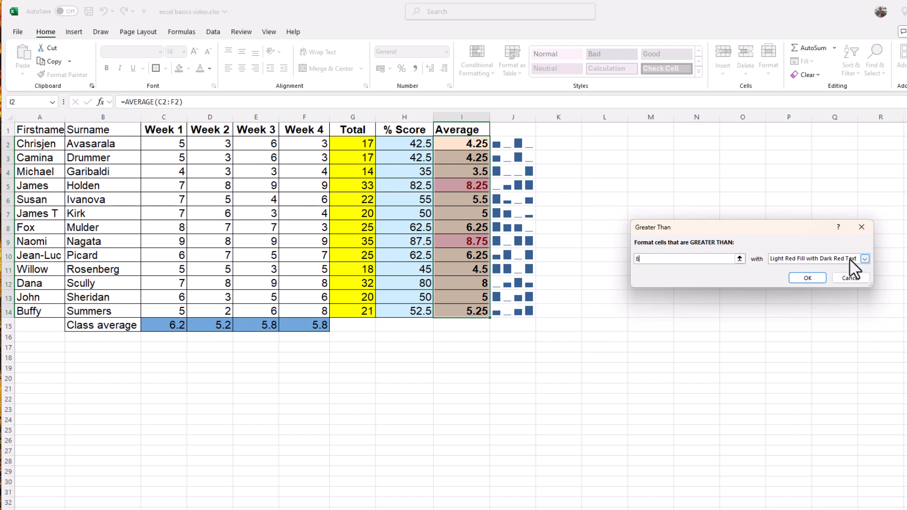
left_click(864, 259)
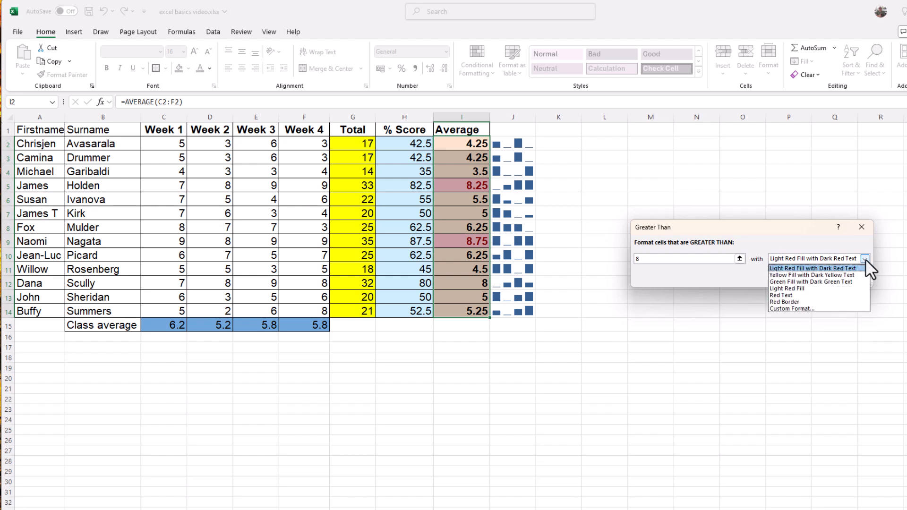
left_click(845, 282)
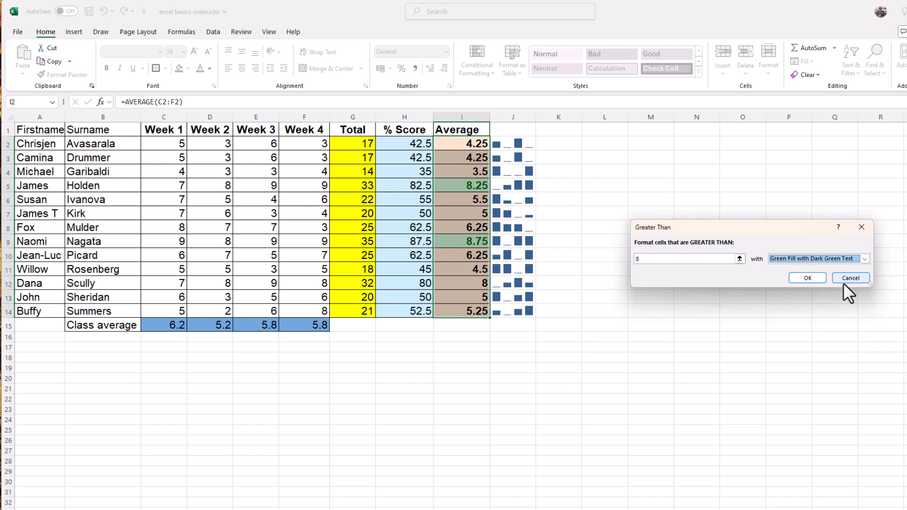
left_click(805, 279)
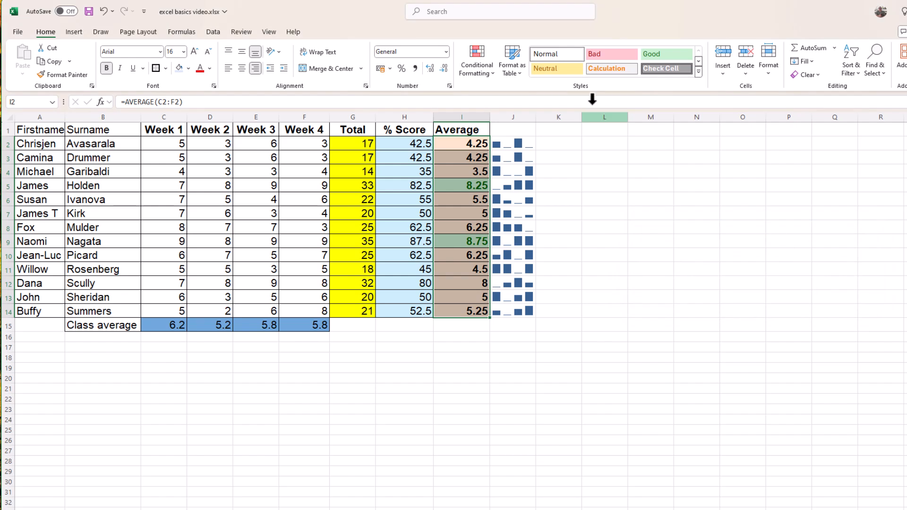
Add a Less Than 4 highlight rule to the averages in I2:I14 using Light Red Fill with Dark Red Text.
left_click(486, 71)
mouse_move(499, 93)
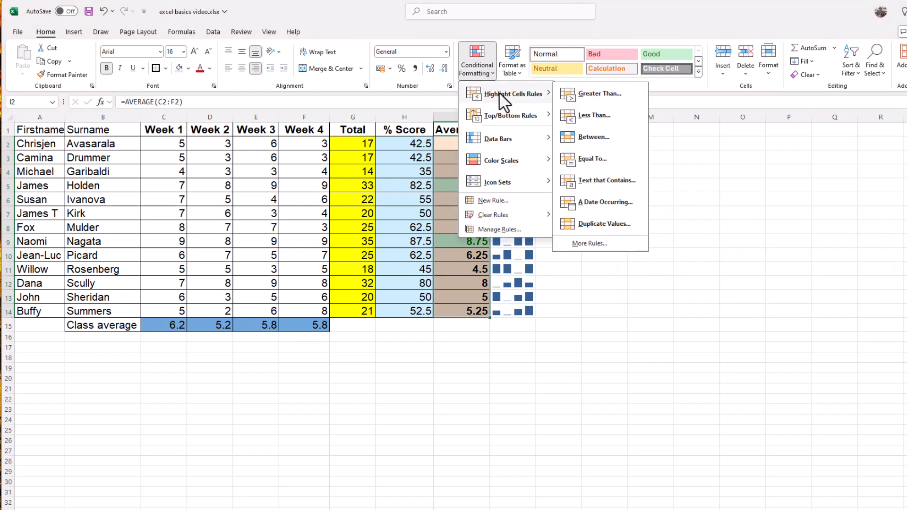
left_click(582, 115)
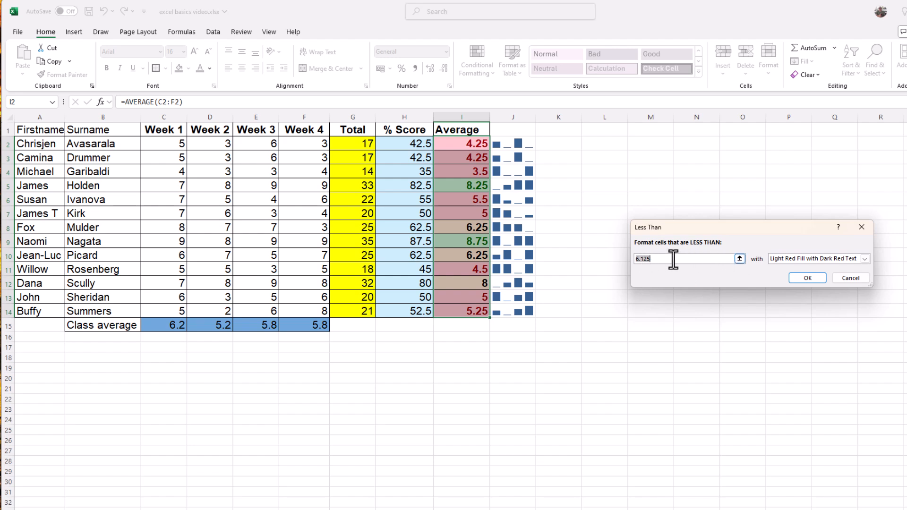
type("4")
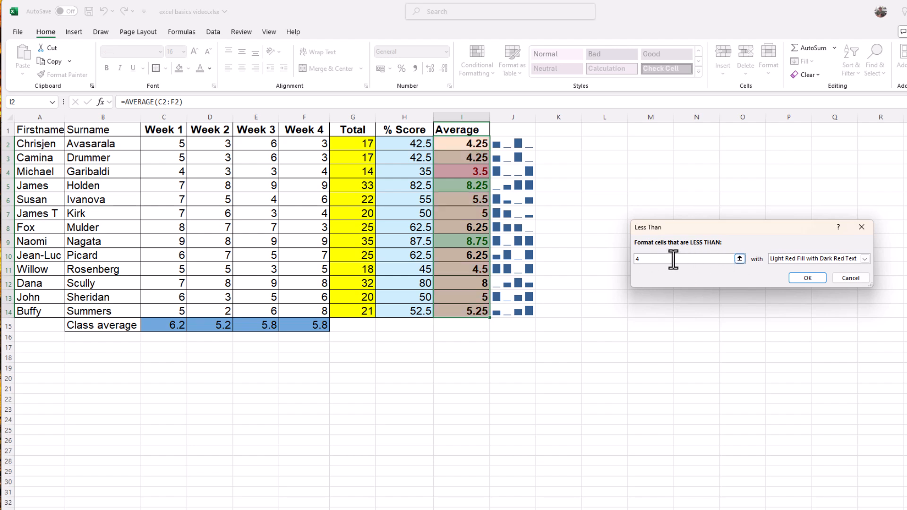
left_click(865, 259)
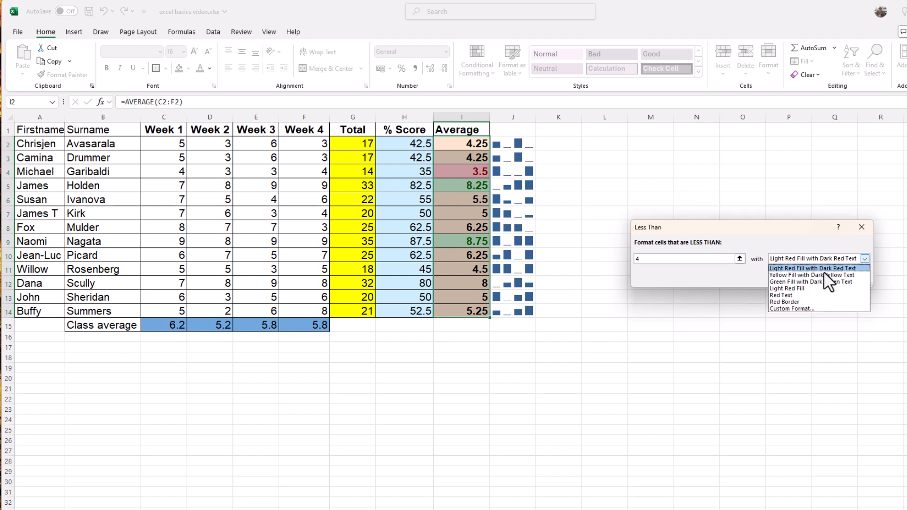
left_click(810, 269)
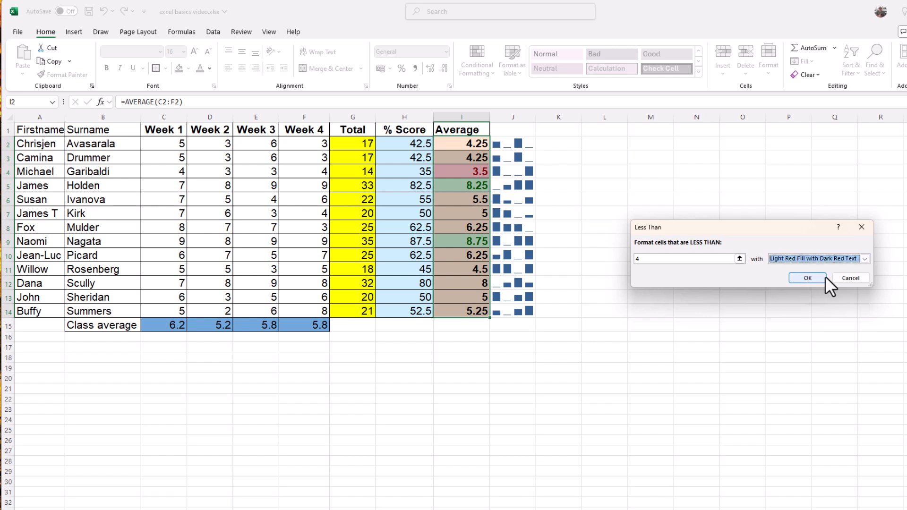
left_click(805, 279)
left_click(635, 368)
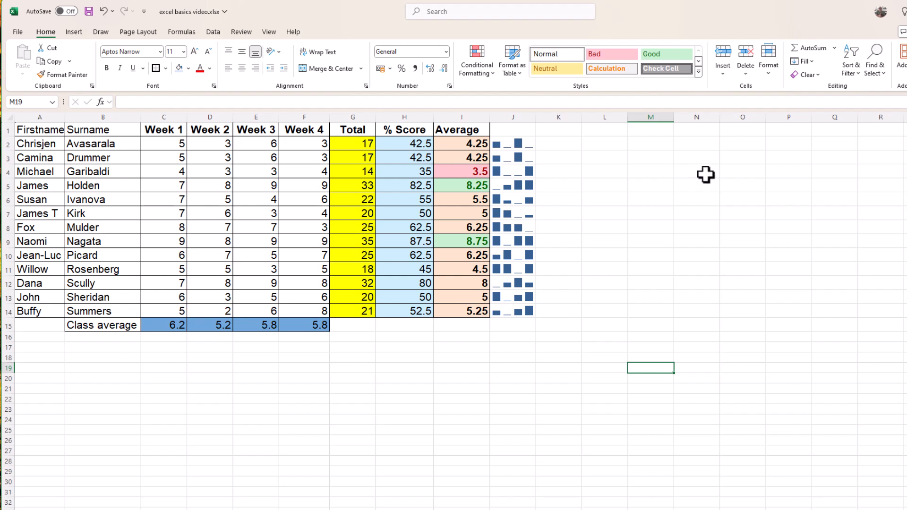
Test the highlight rules by entering 4 in I4 and 8 in I5, undoing each entry.
left_click(464, 175)
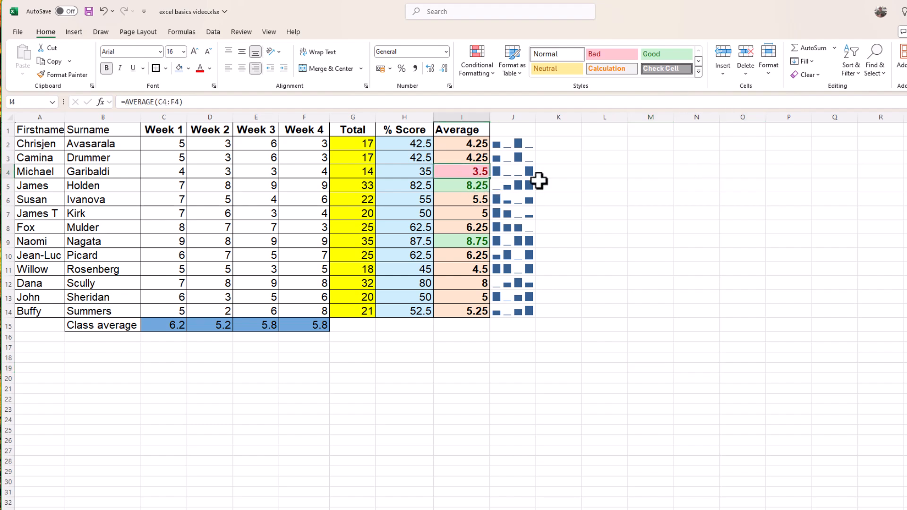
type("4")
key("Escape")
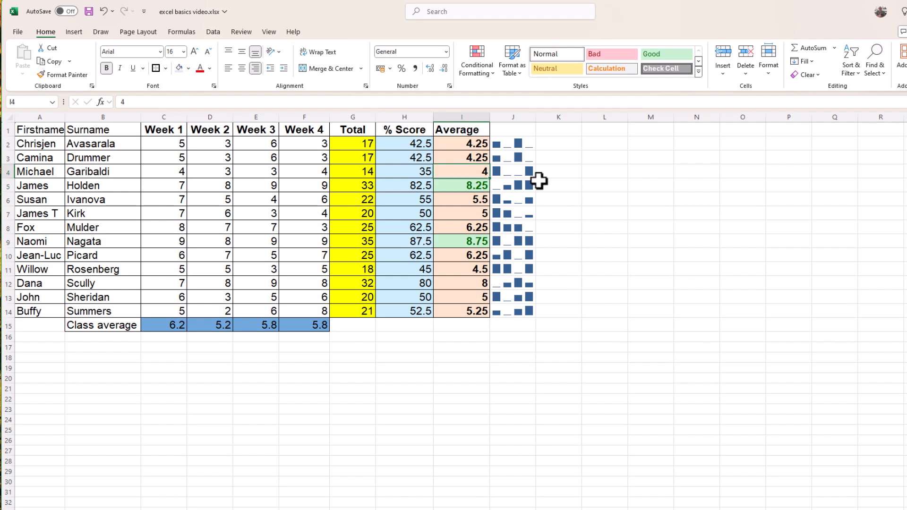
left_click(474, 186)
type("8")
key("Return")
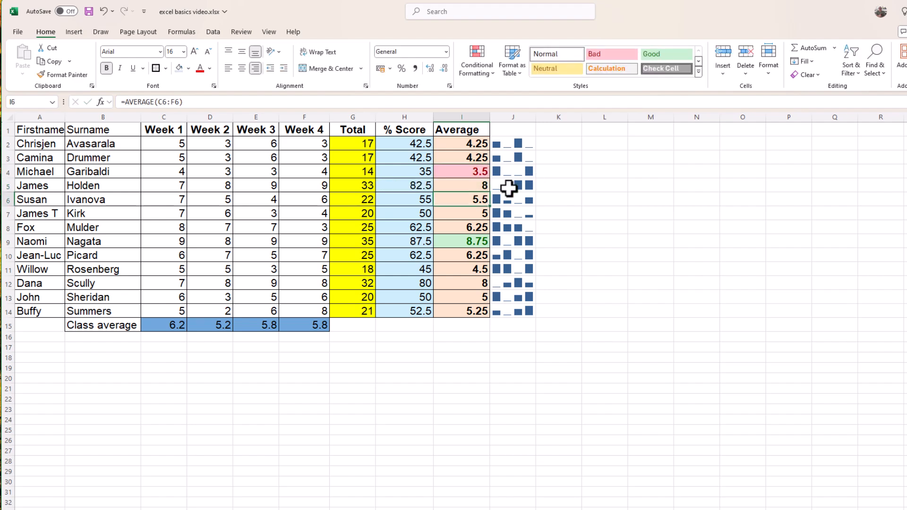
key("ctrl+z")
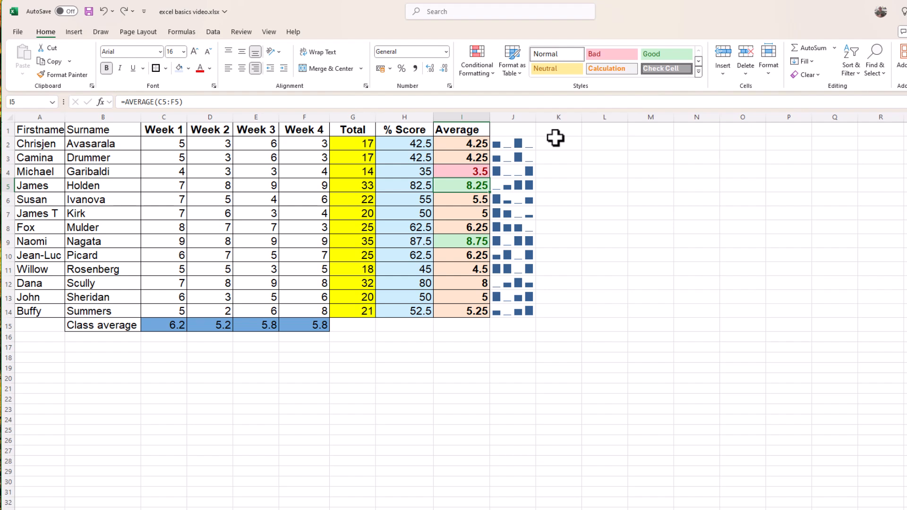
Undo the Greater Than and Less Than highlight rules on the Average column.
key("ctrl+z")
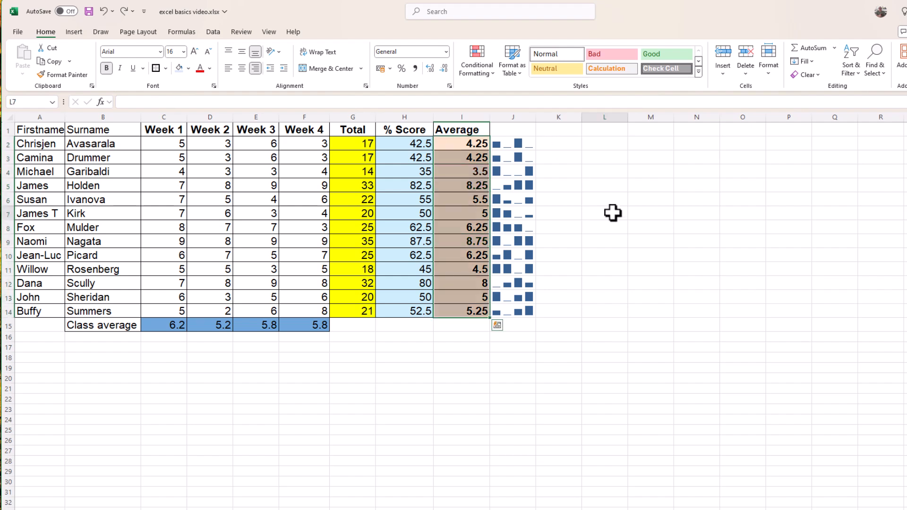
left_click(609, 213)
left_click_drag(479, 147, 465, 310)
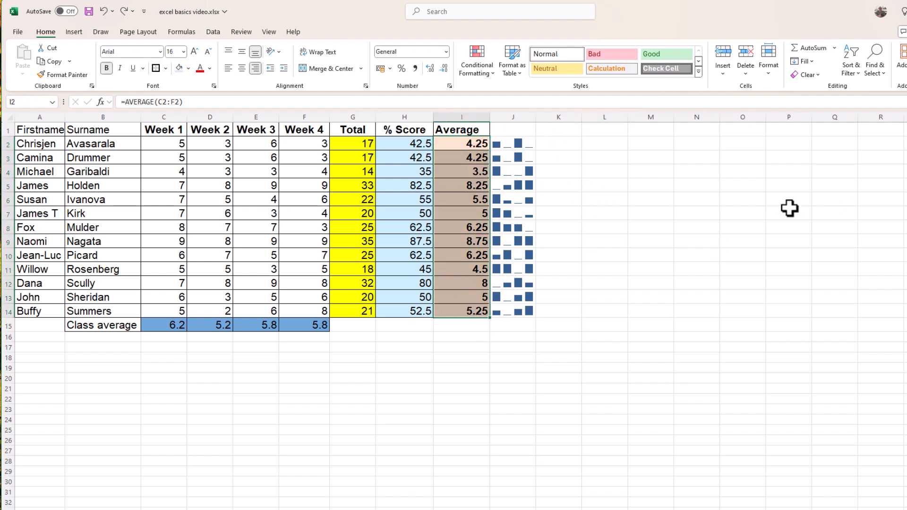
left_click(696, 226)
Create a custom formatting rule on I2:I14 for cell values greater than or equal to 8.
left_click_drag(471, 146, 474, 311)
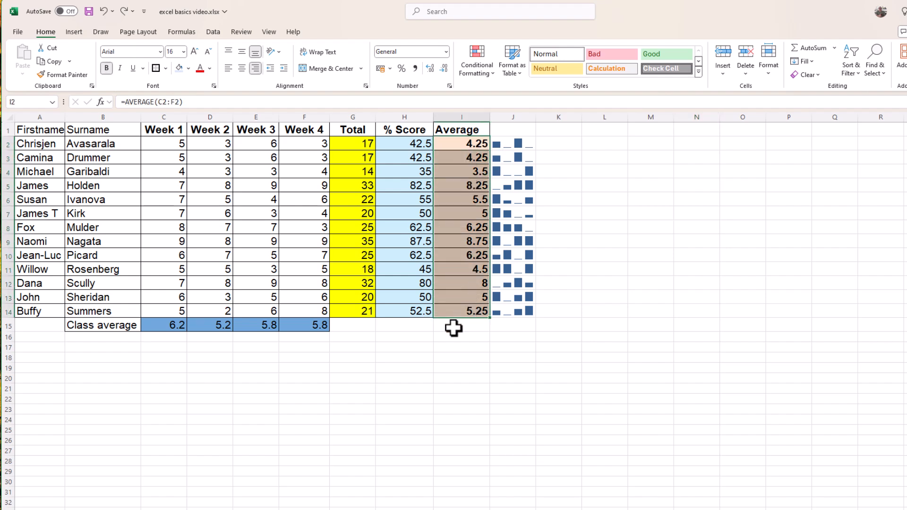
left_click(494, 75)
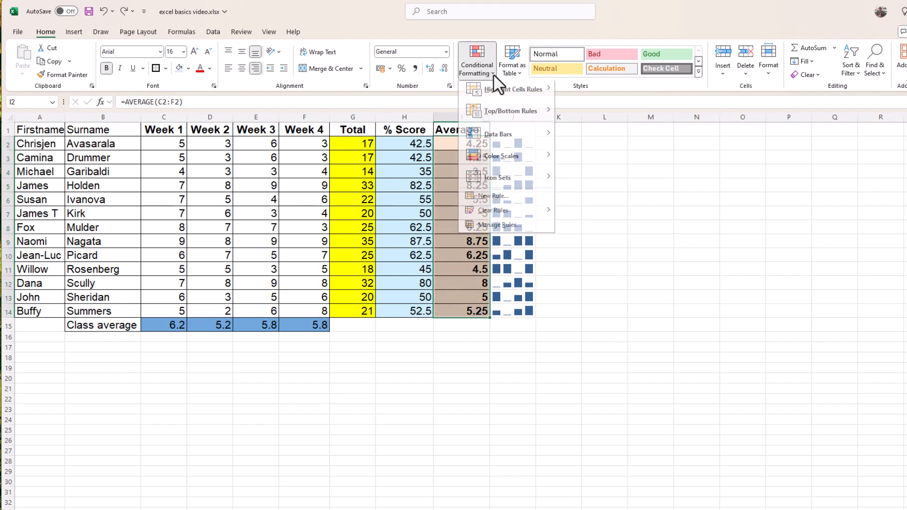
mouse_move(543, 92)
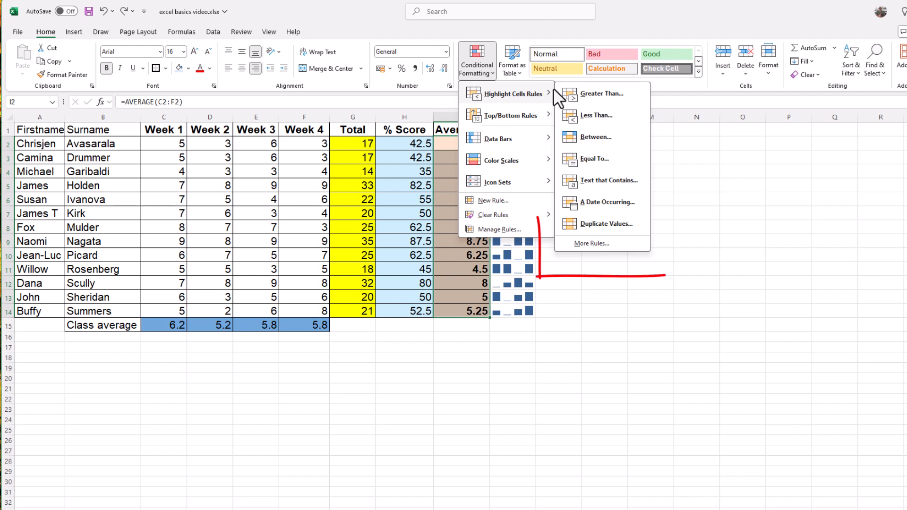
left_click(587, 245)
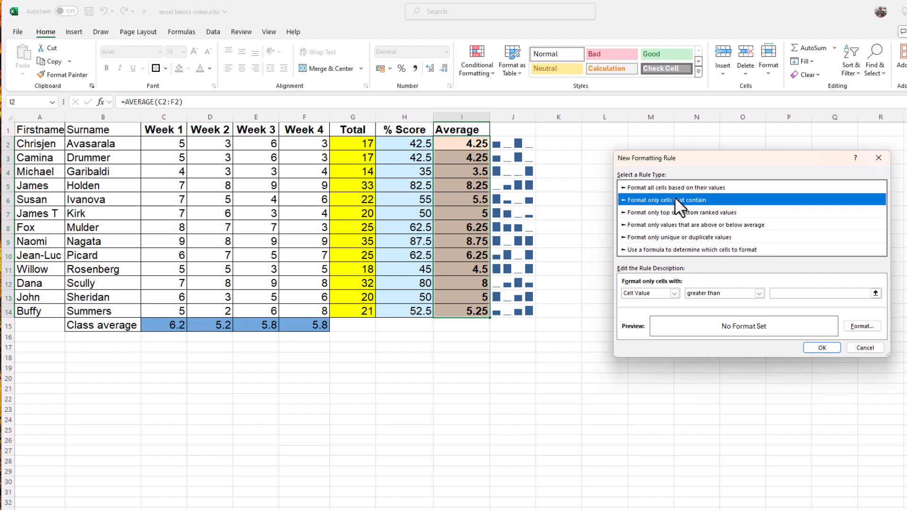
left_click(759, 294)
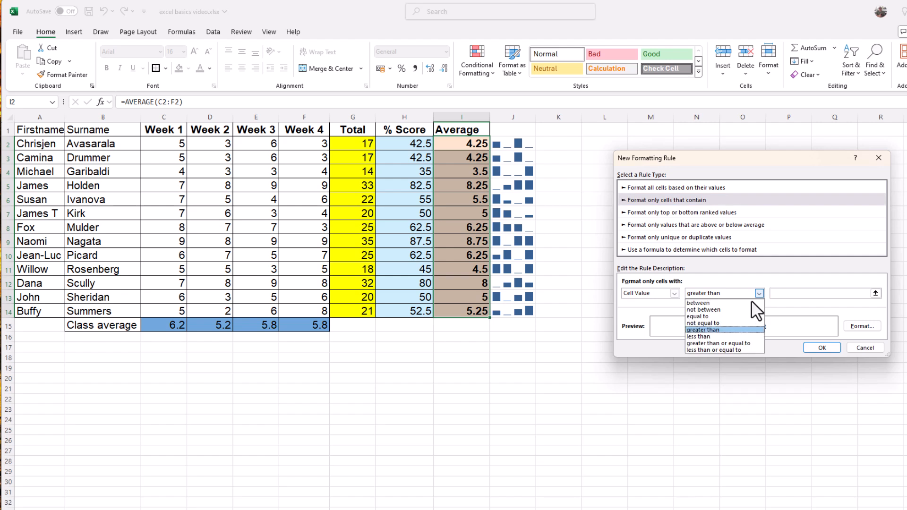
left_click(728, 342)
left_click(777, 293)
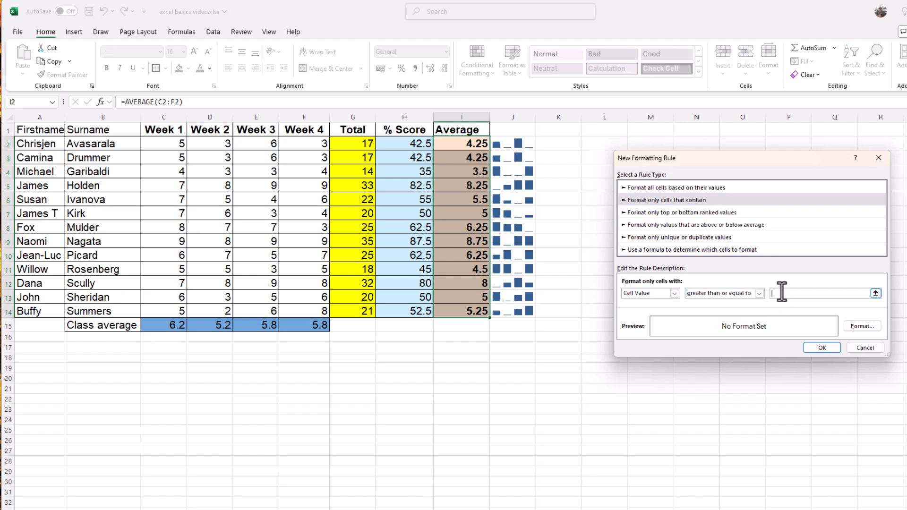
type("8")
Give the new rule a light green background fill and apply it to the averages.
left_click(862, 327)
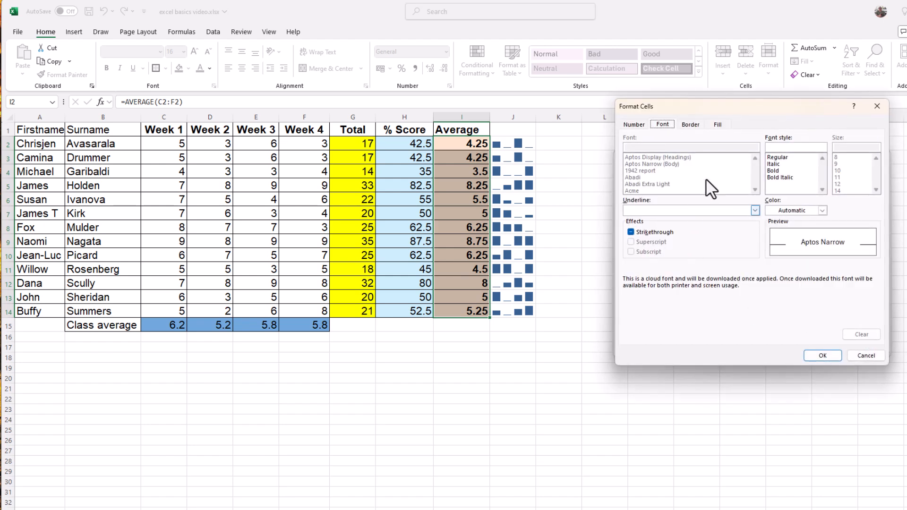
left_click(718, 124)
left_click(716, 162)
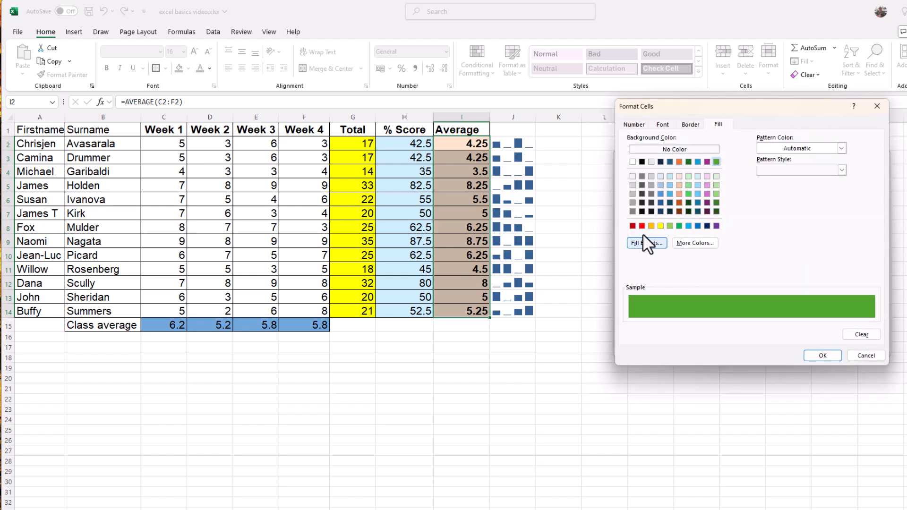
left_click(716, 176)
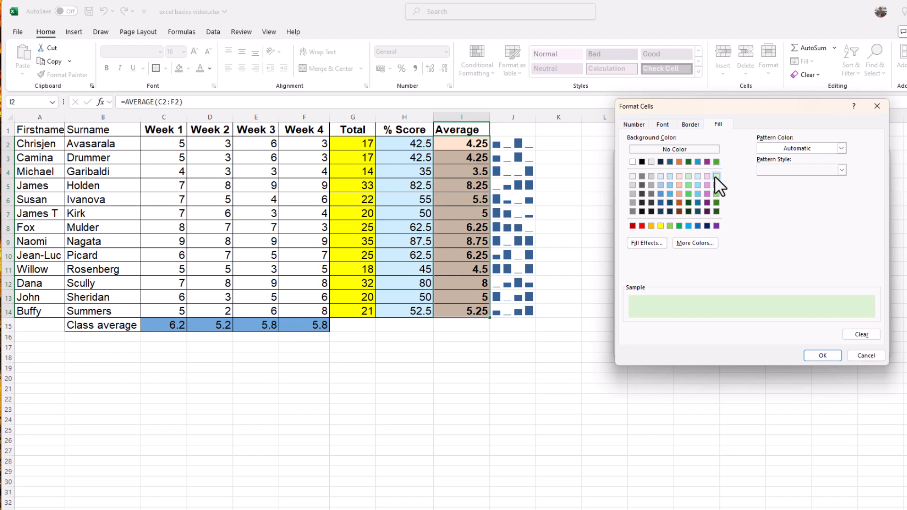
left_click(818, 354)
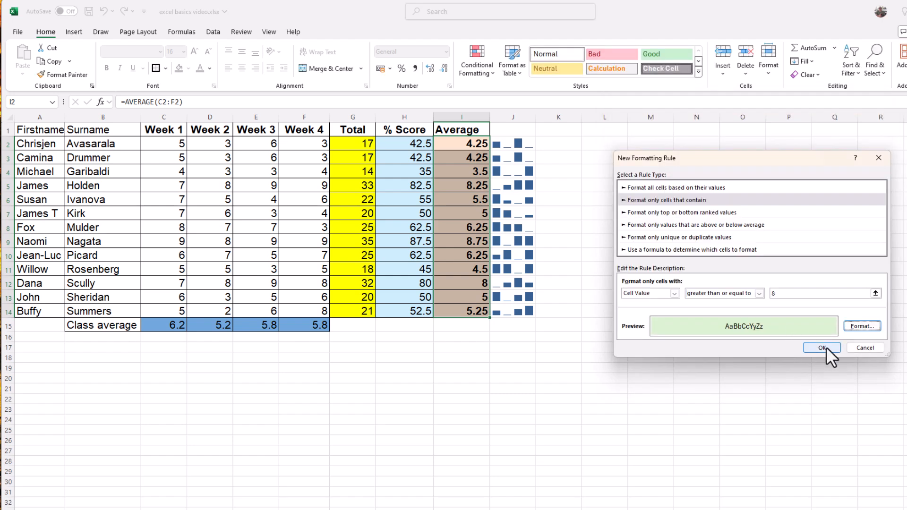
left_click(822, 347)
left_click(622, 199)
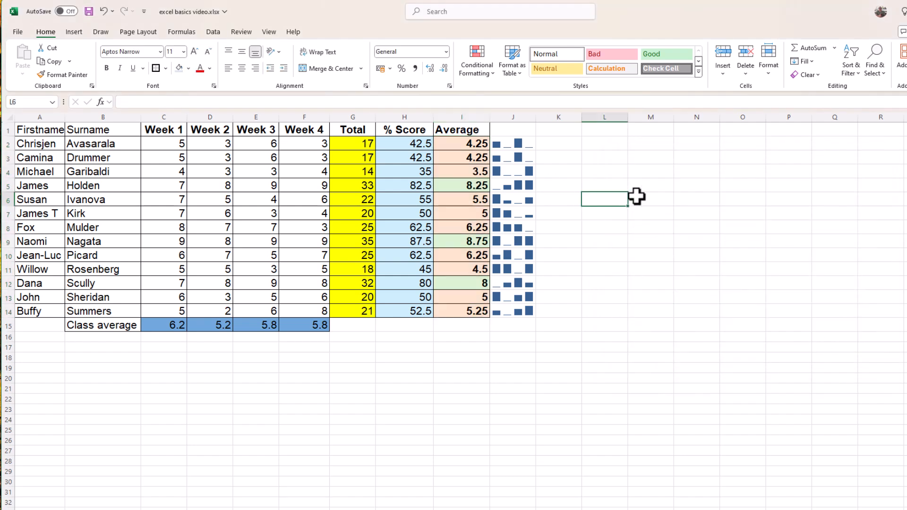
Create a custom formatting rule on I2:I14 for cell values less than or equal to 4.
left_click_drag(480, 145, 477, 307)
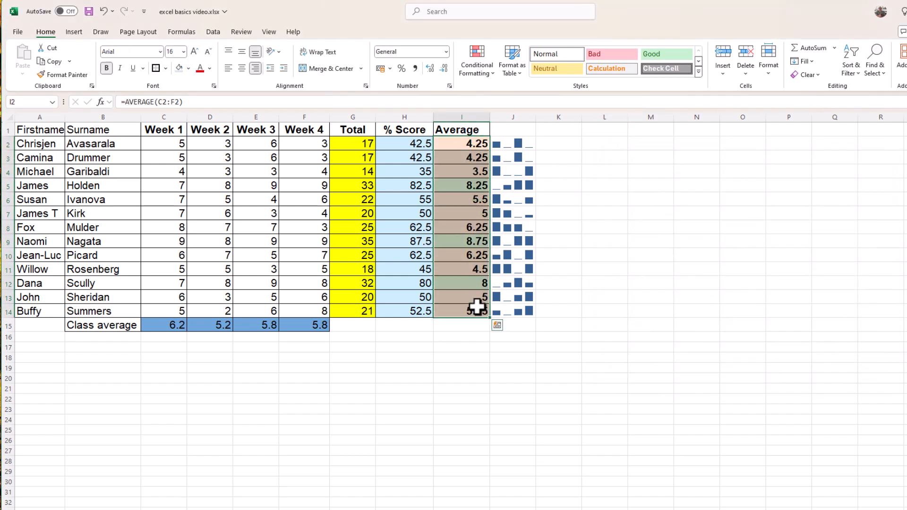
left_click(474, 51)
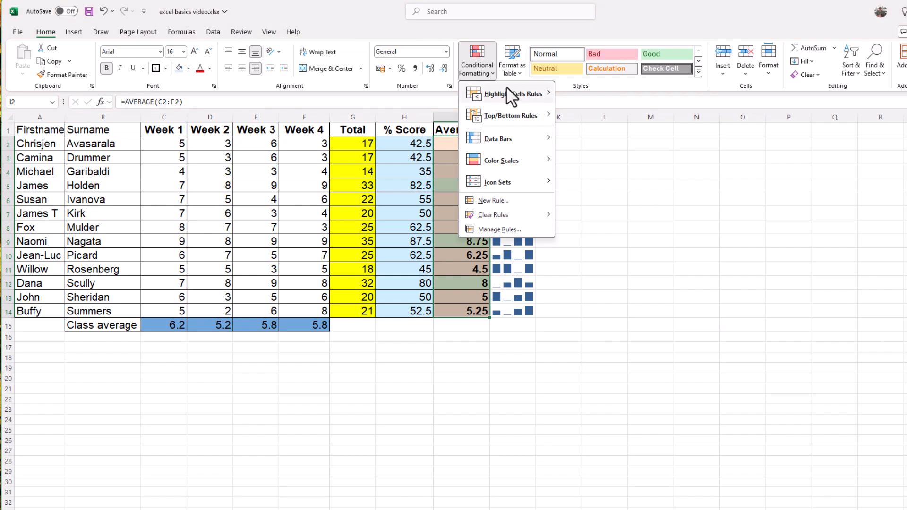
mouse_move(511, 95)
left_click(595, 243)
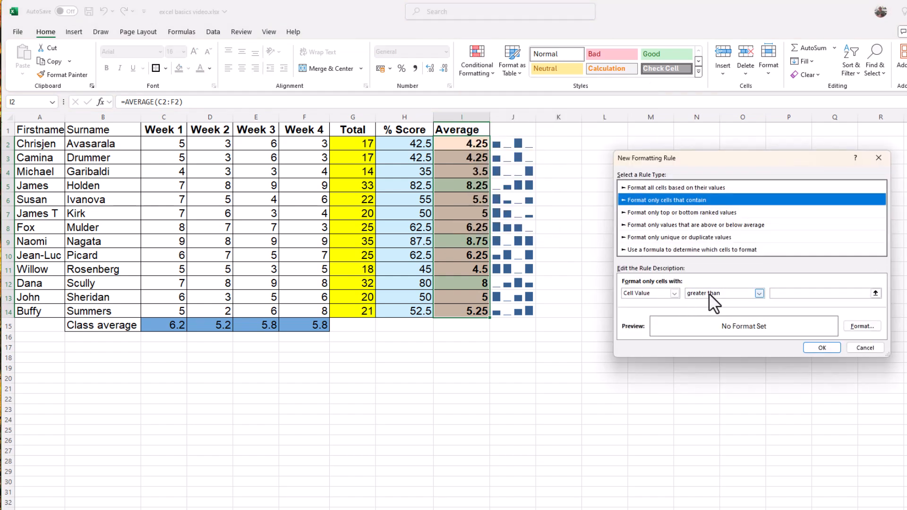
left_click(759, 294)
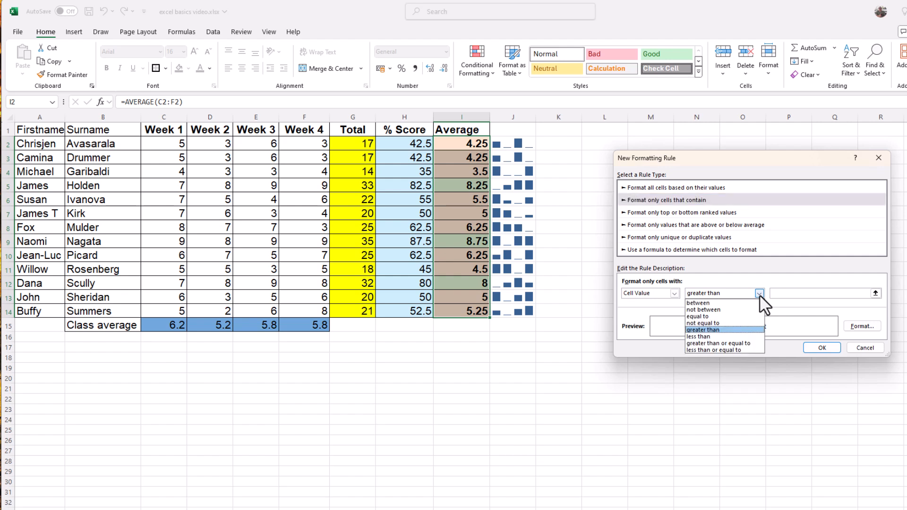
left_click(718, 350)
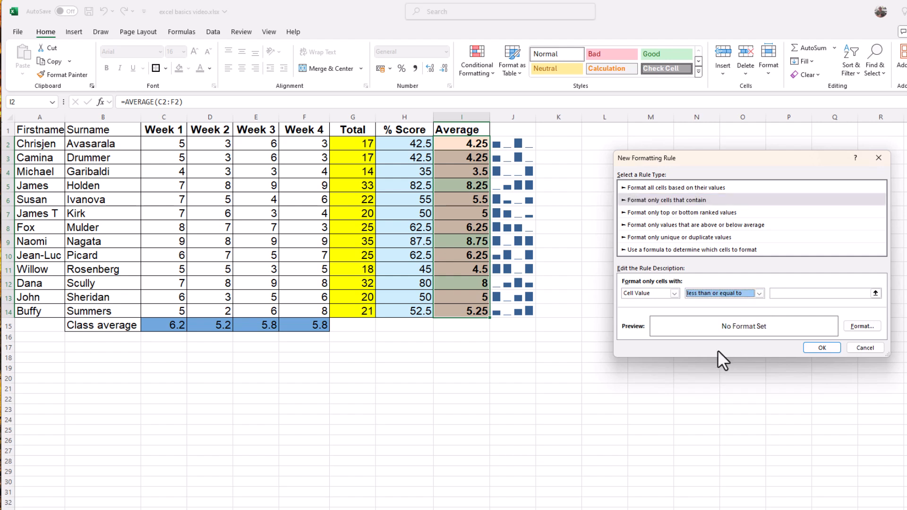
left_click(843, 293)
type("4")
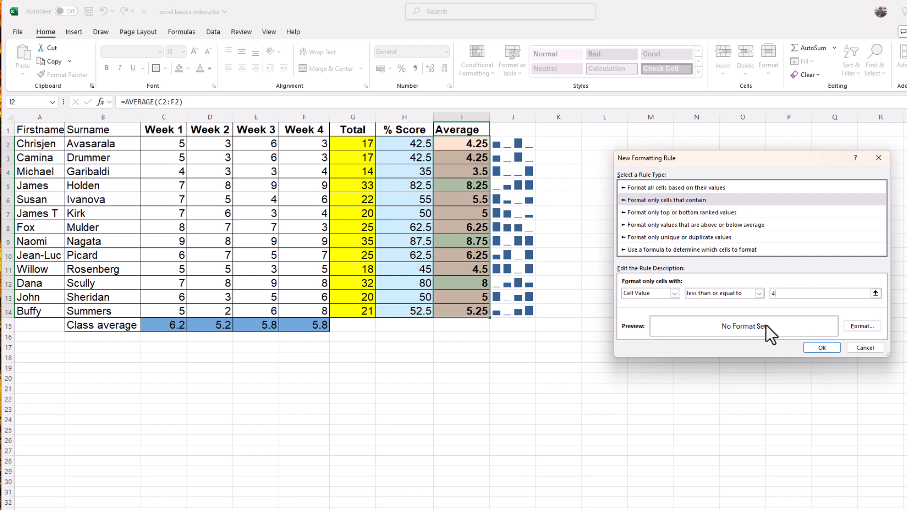
Give the low-average rule a bright red background fill and apply it to the averages.
left_click(857, 329)
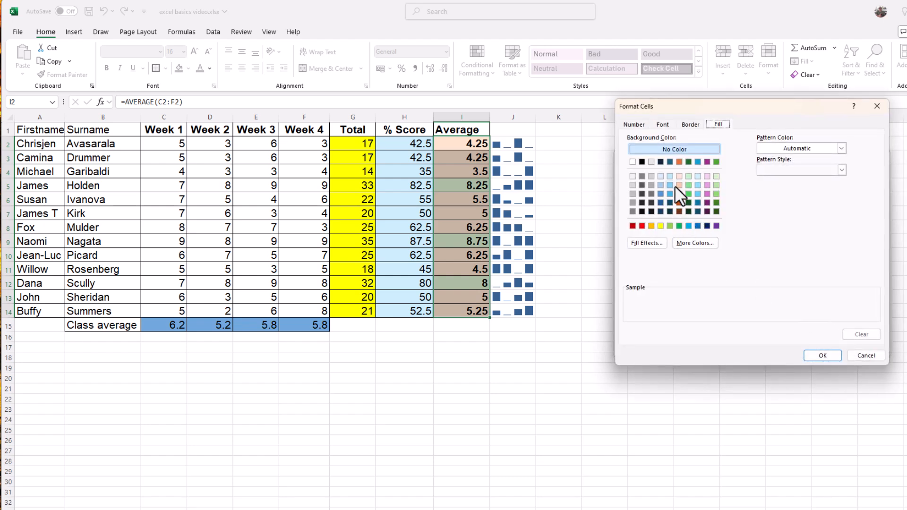
left_click(679, 193)
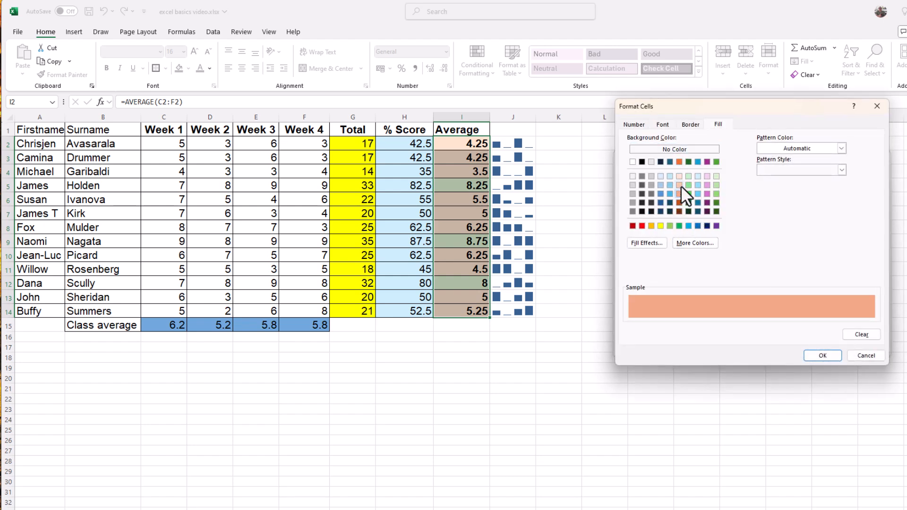
left_click(642, 225)
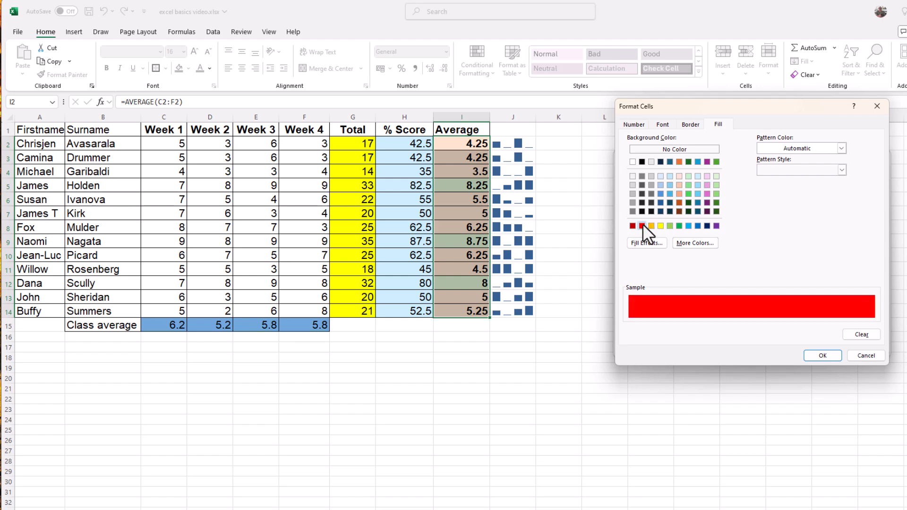
left_click(818, 355)
left_click(827, 347)
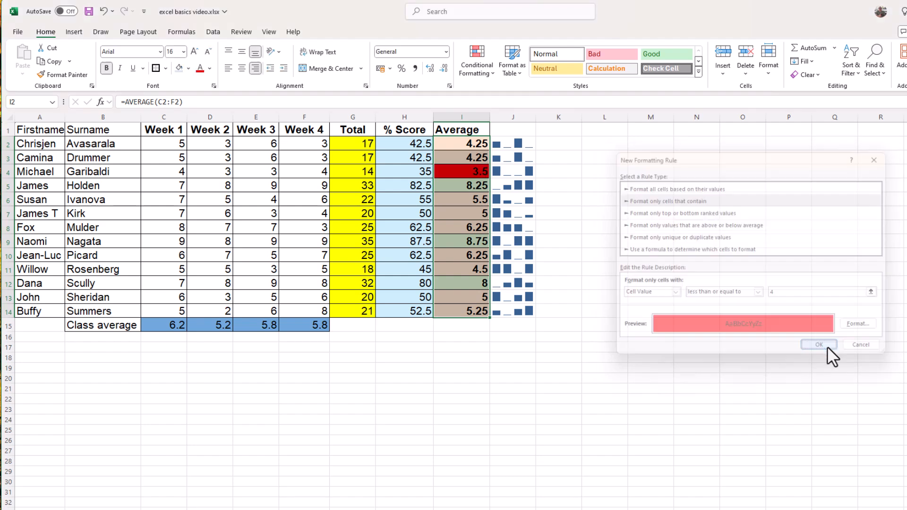
Test the low-average rule by entering 4 in I3, and undo the entry.
left_click(469, 156)
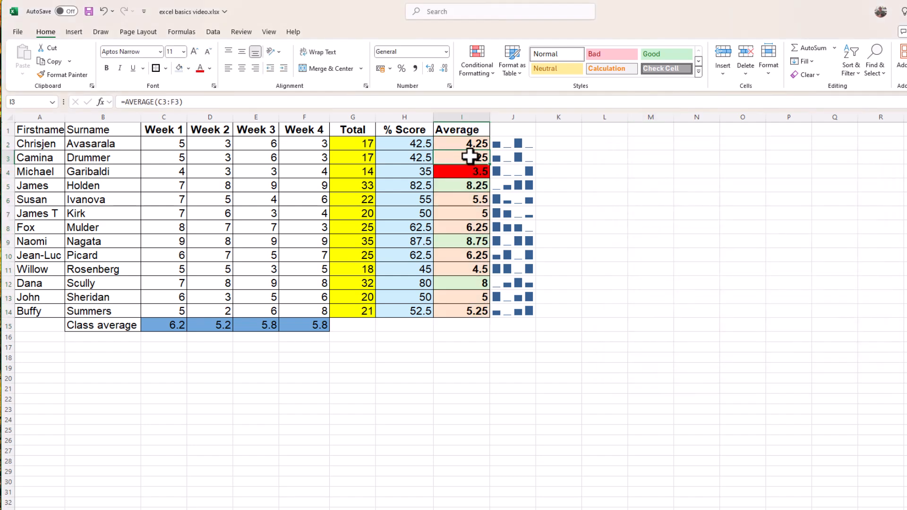
type("4")
key("Return")
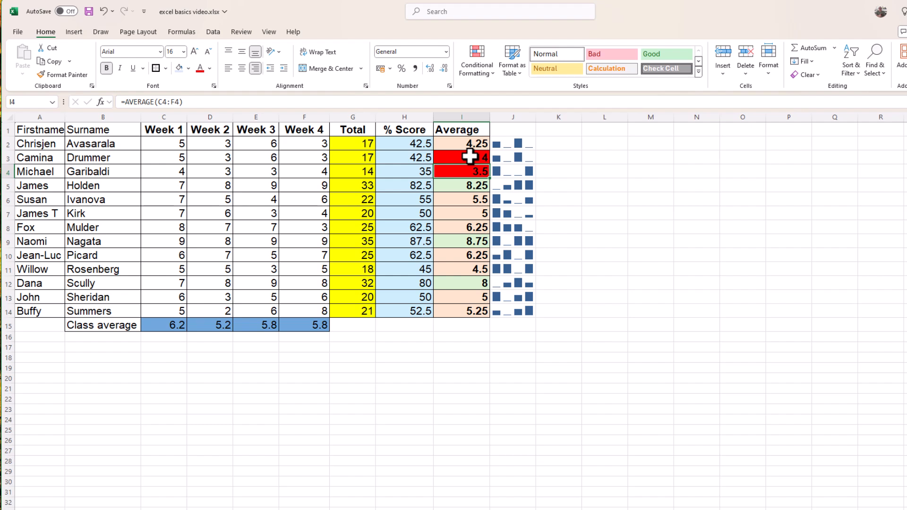
key("ctrl+z")
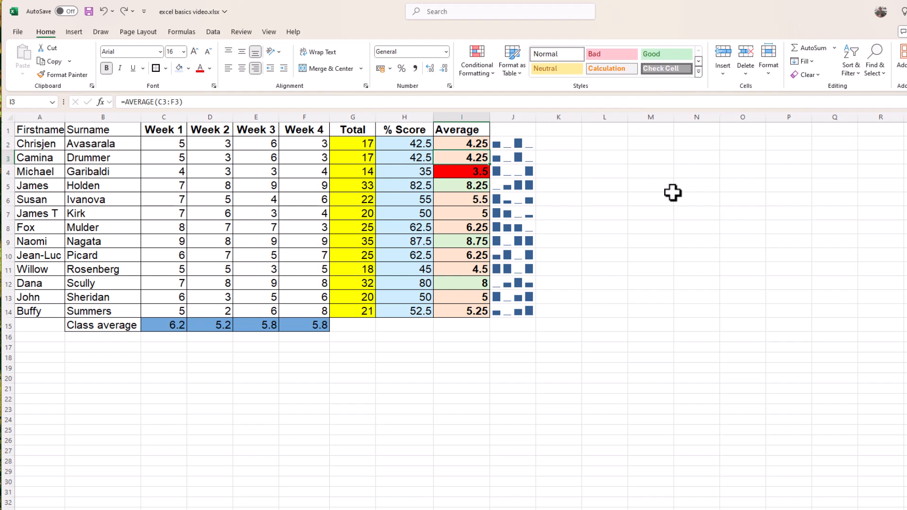
Examine the data bar, color scale, icon set and highlight rule options for the averages in I2:I14 without applying any.
left_click_drag(463, 143, 474, 312)
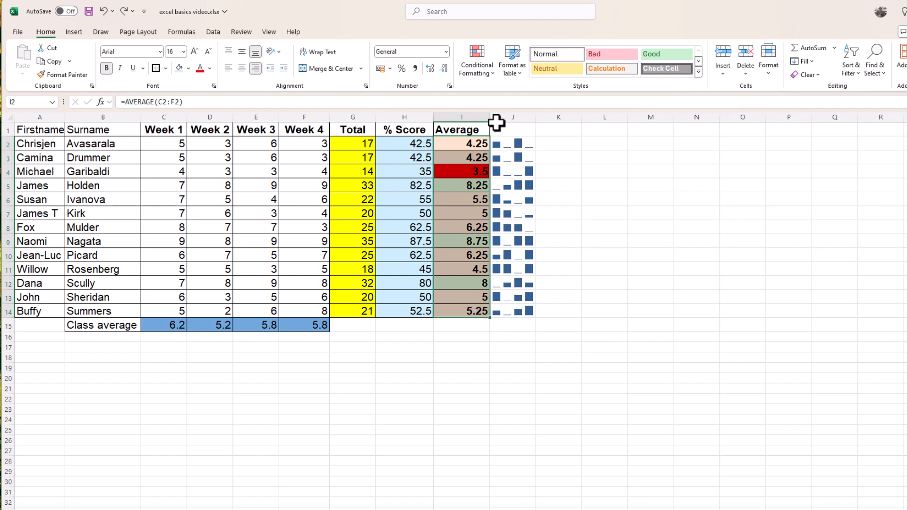
left_click(492, 72)
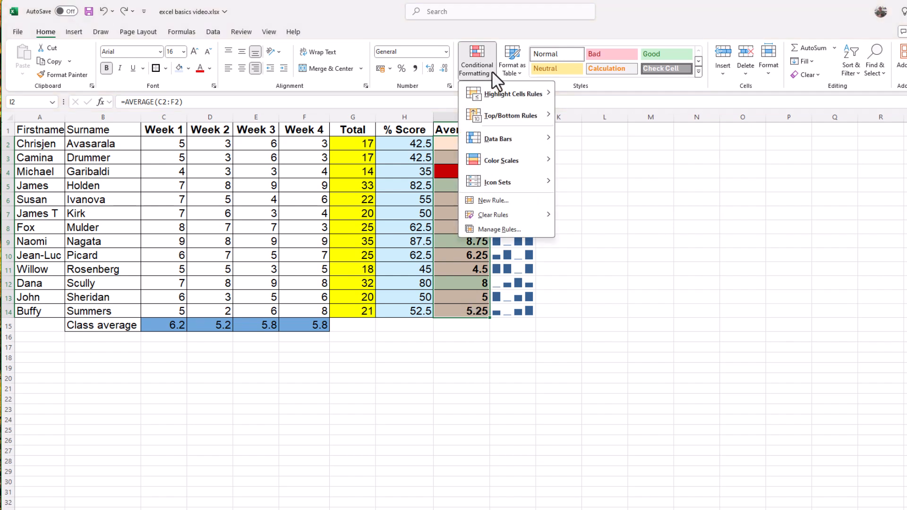
mouse_move(498, 137)
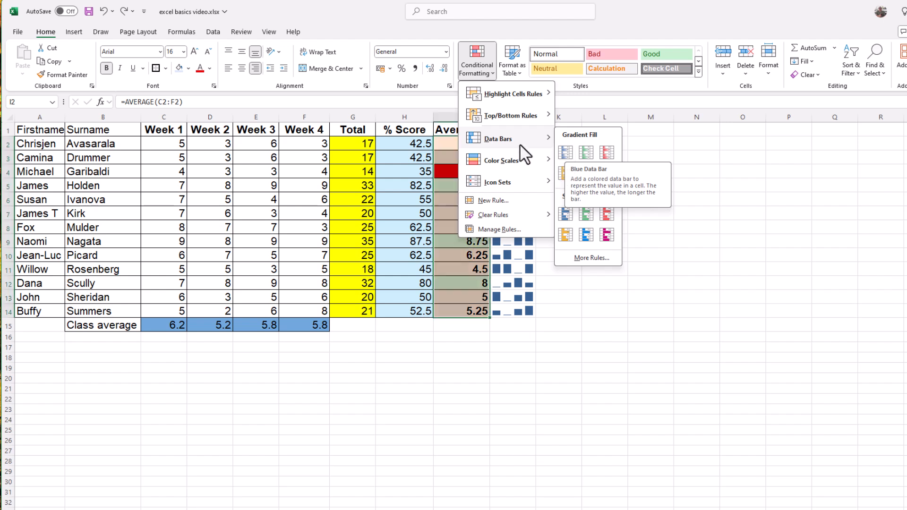
mouse_move(492, 161)
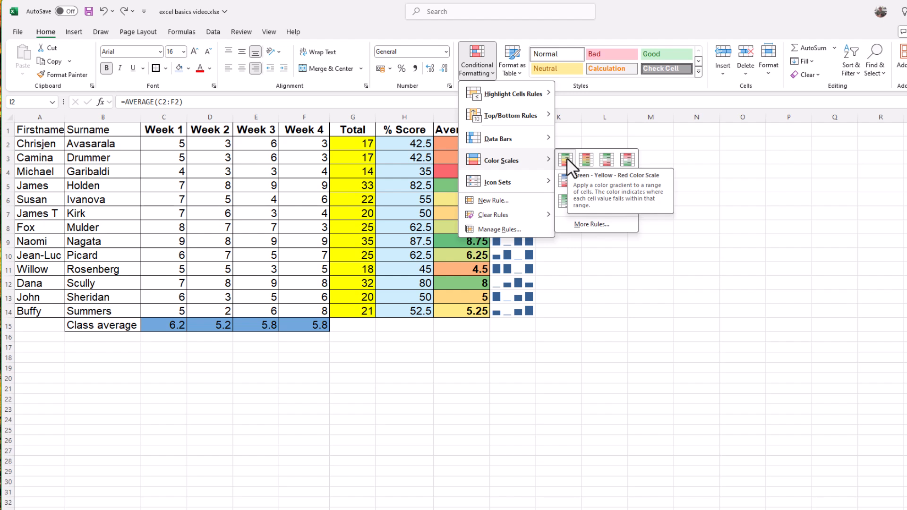
mouse_move(504, 185)
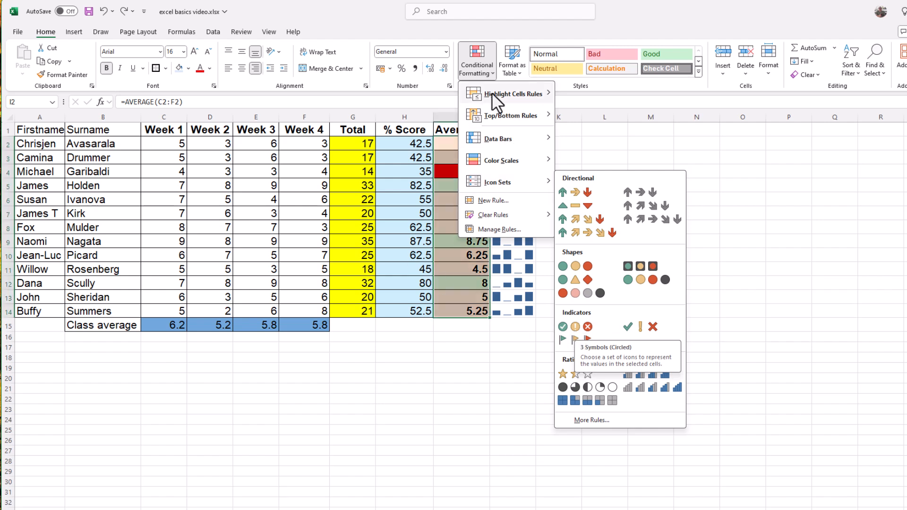
mouse_move(503, 100)
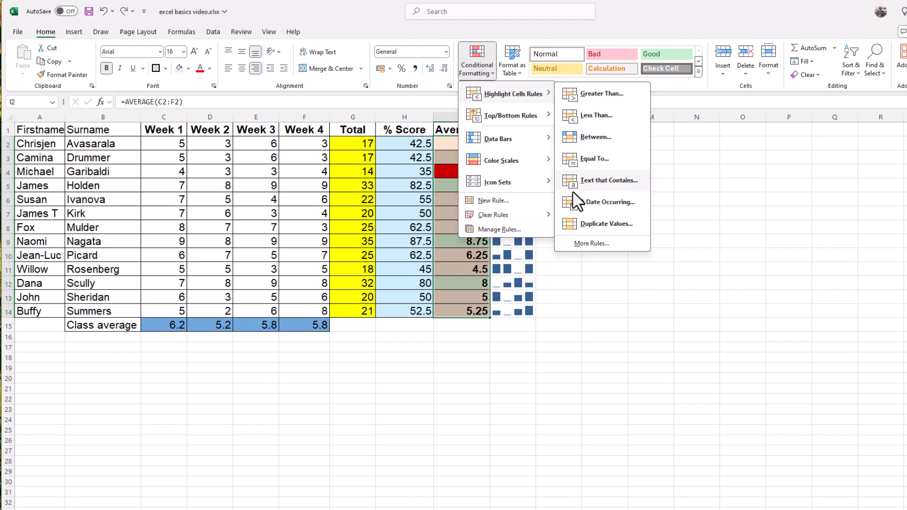
left_click(725, 198)
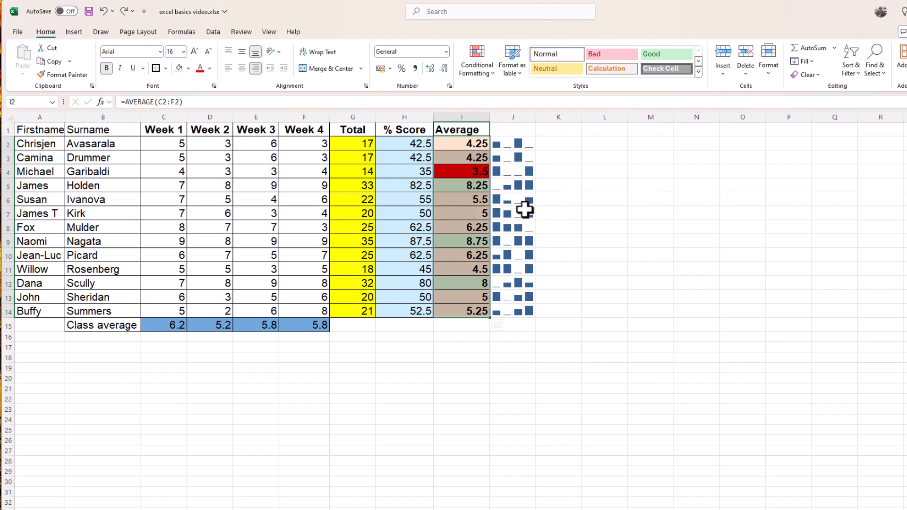
left_click(667, 239)
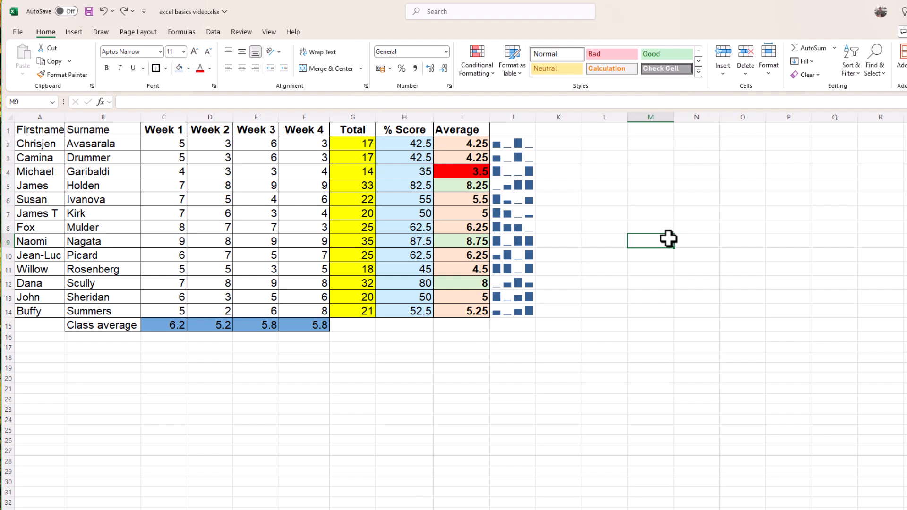
left_click(515, 385)
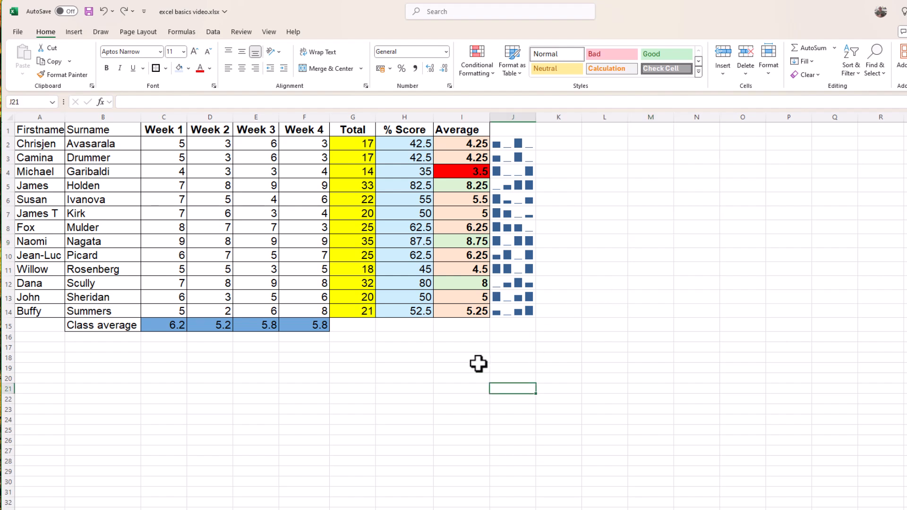
Highlight weekly scores greater than 6 in C2:F14 with Green Fill with Dark Green Text.
left_click_drag(162, 143, 314, 309)
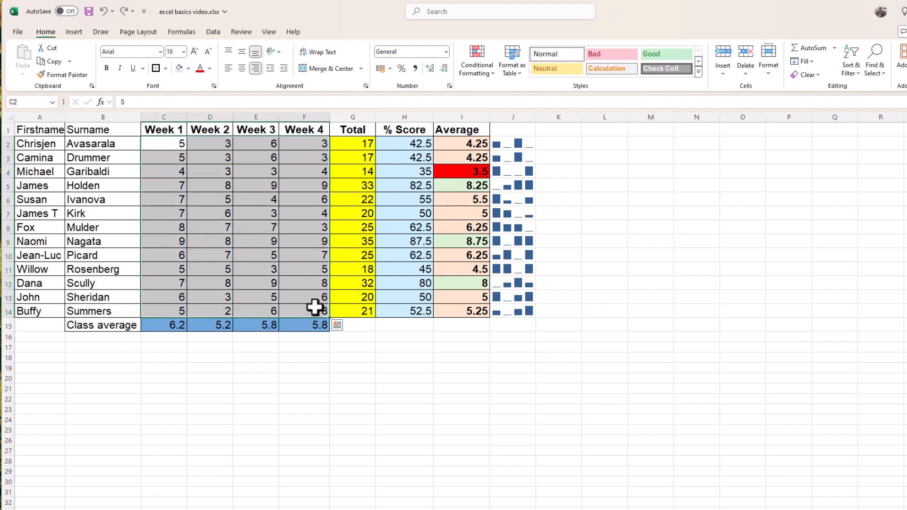
left_click(487, 72)
mouse_move(514, 94)
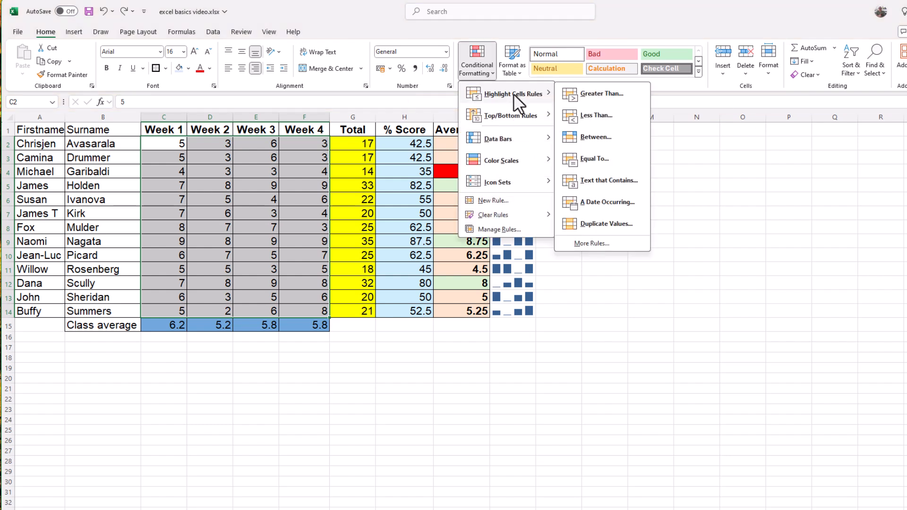
left_click(606, 100)
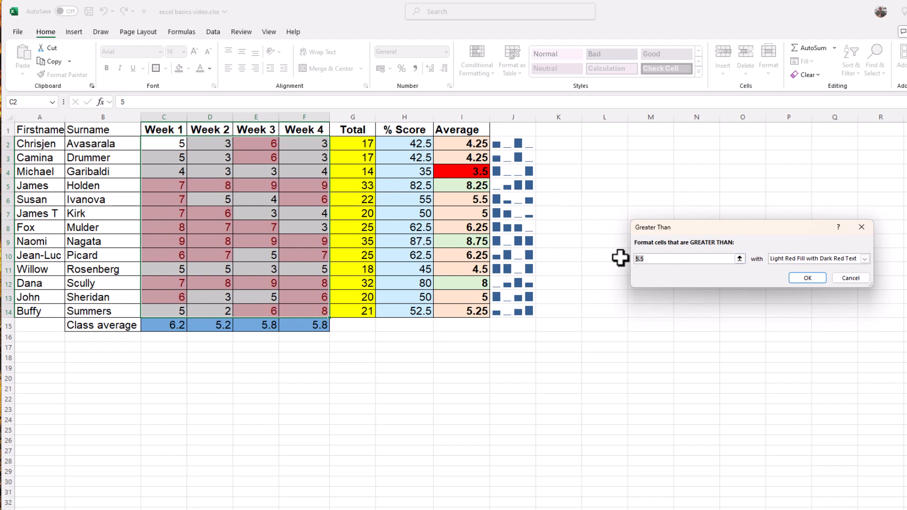
type("6")
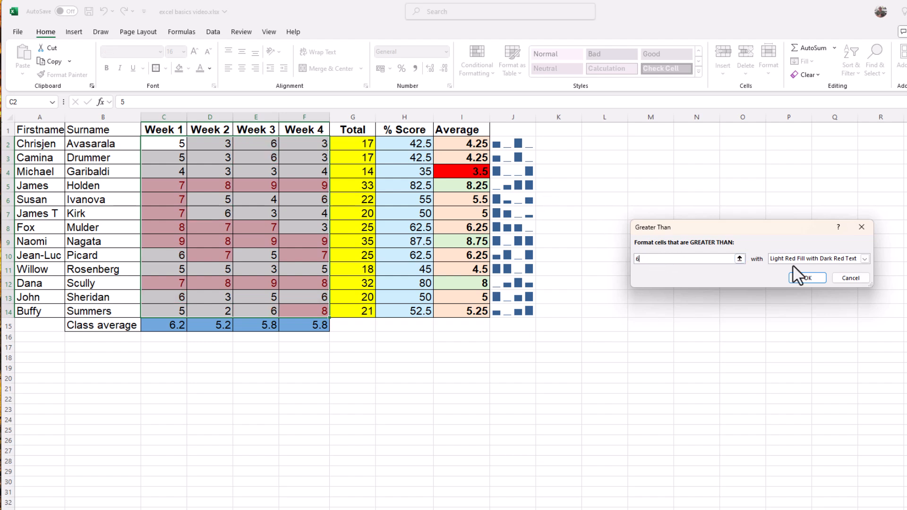
left_click(865, 258)
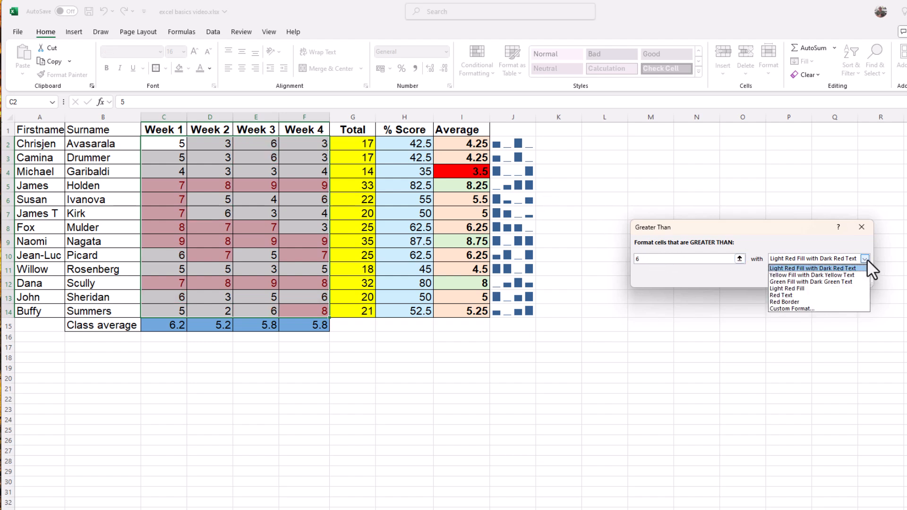
left_click(810, 279)
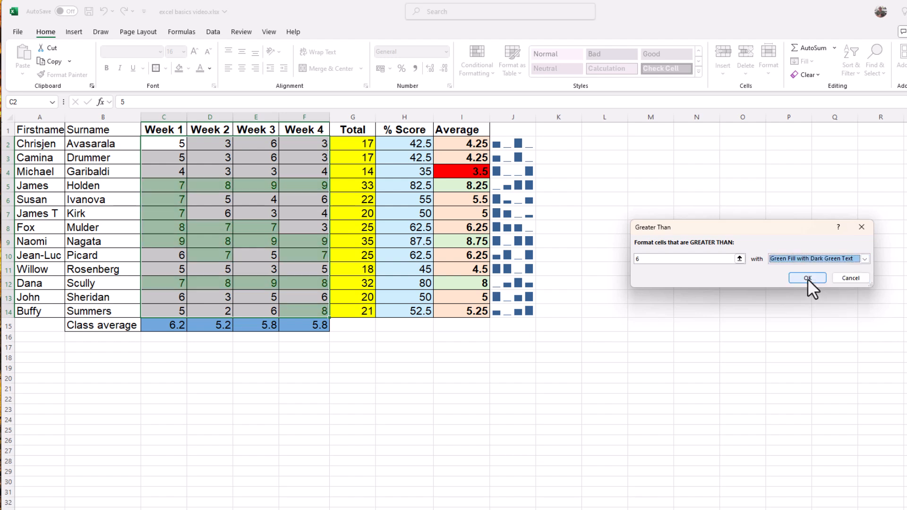
left_click(807, 279)
left_click(419, 421)
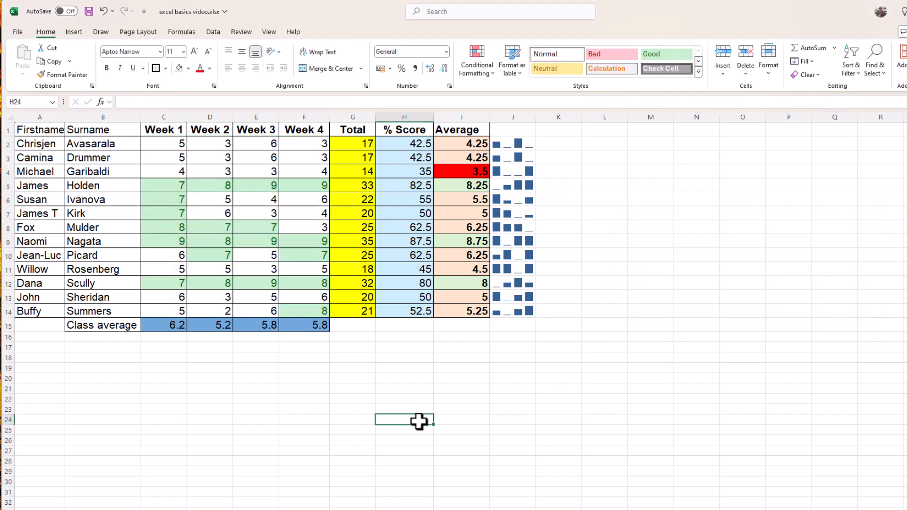